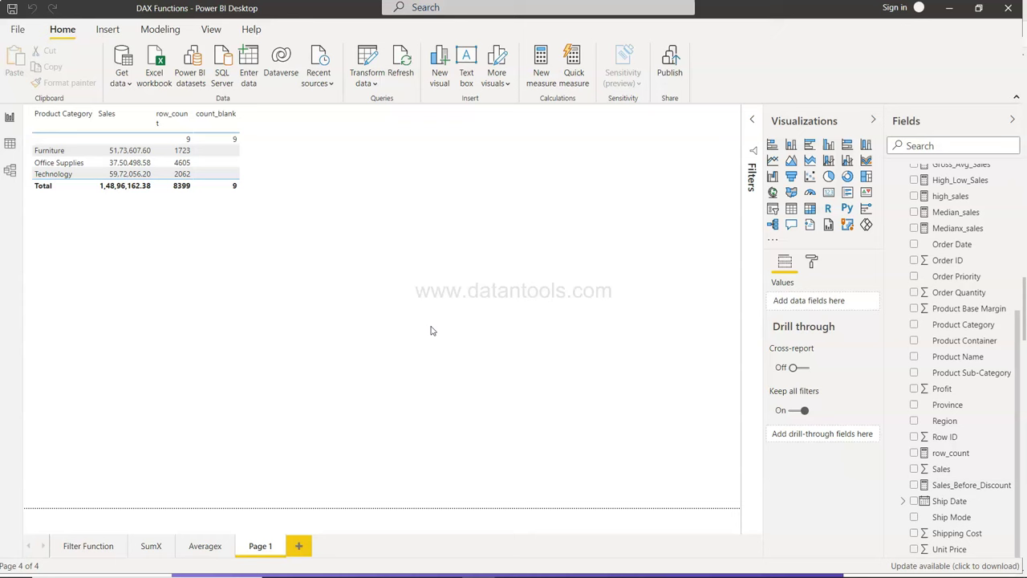
click(156, 417)
click(489, 383)
scroll(931, 240, up, 5)
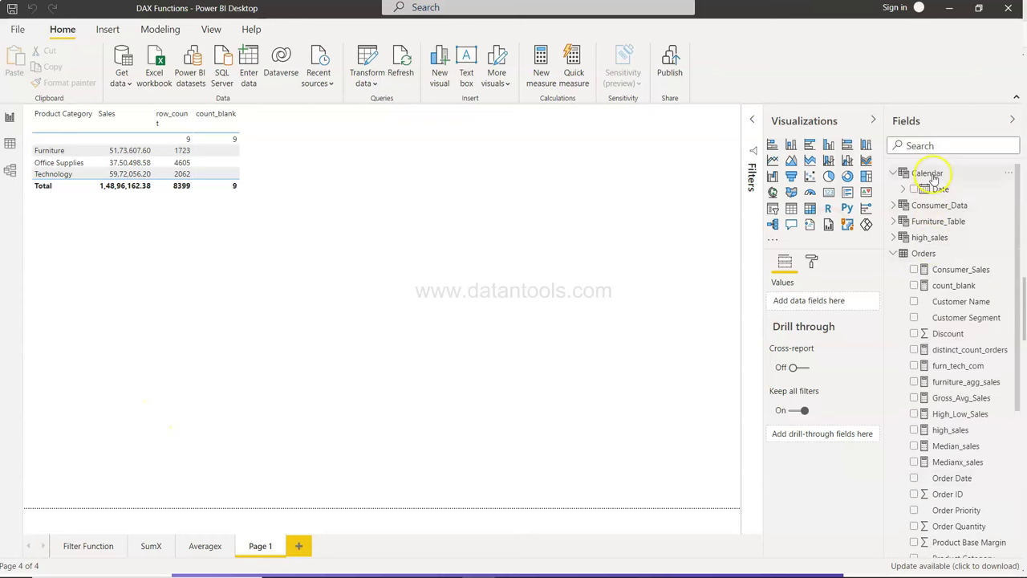
click(929, 174)
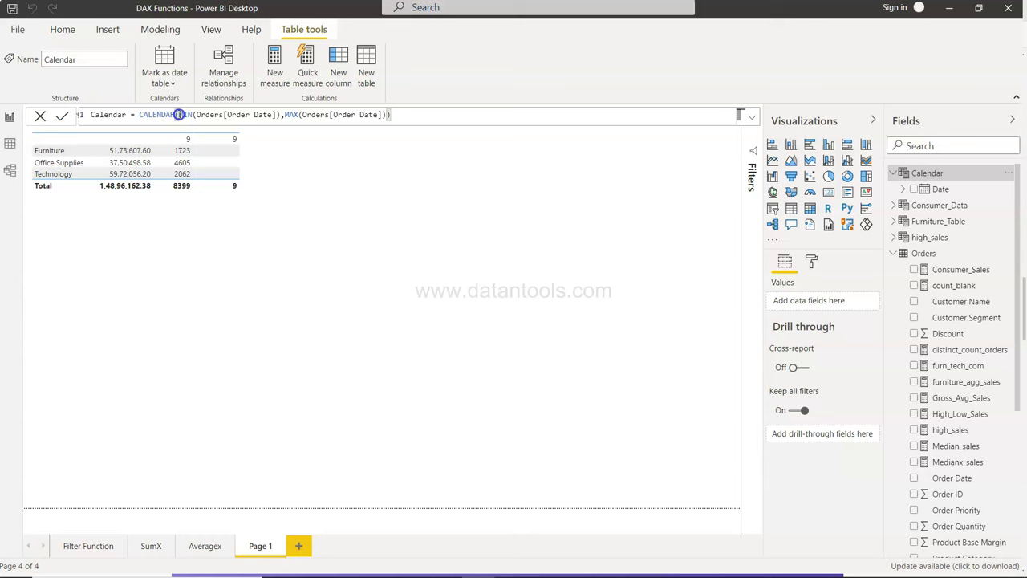
drag(179, 114, 386, 115)
click(401, 184)
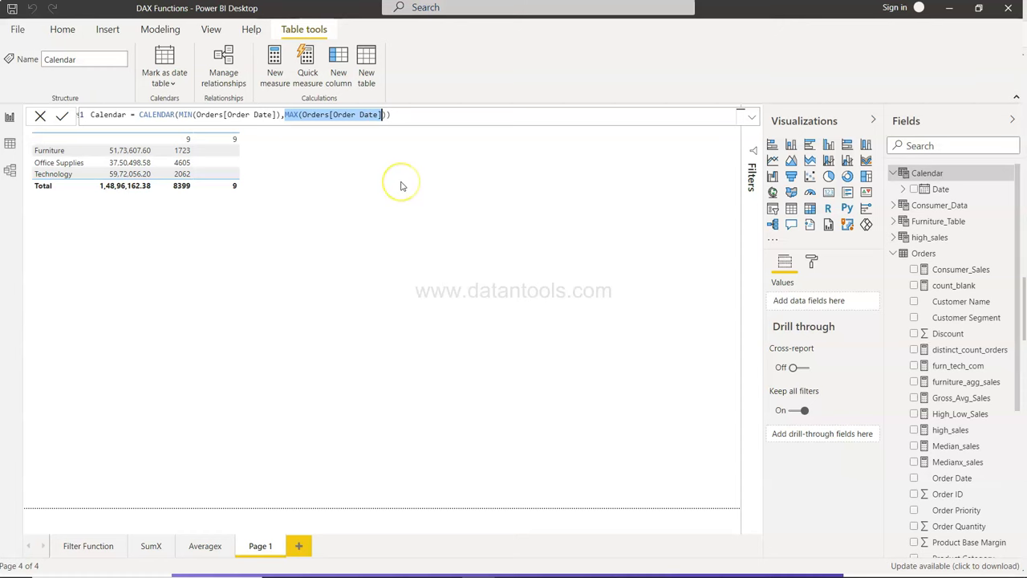
click(401, 186)
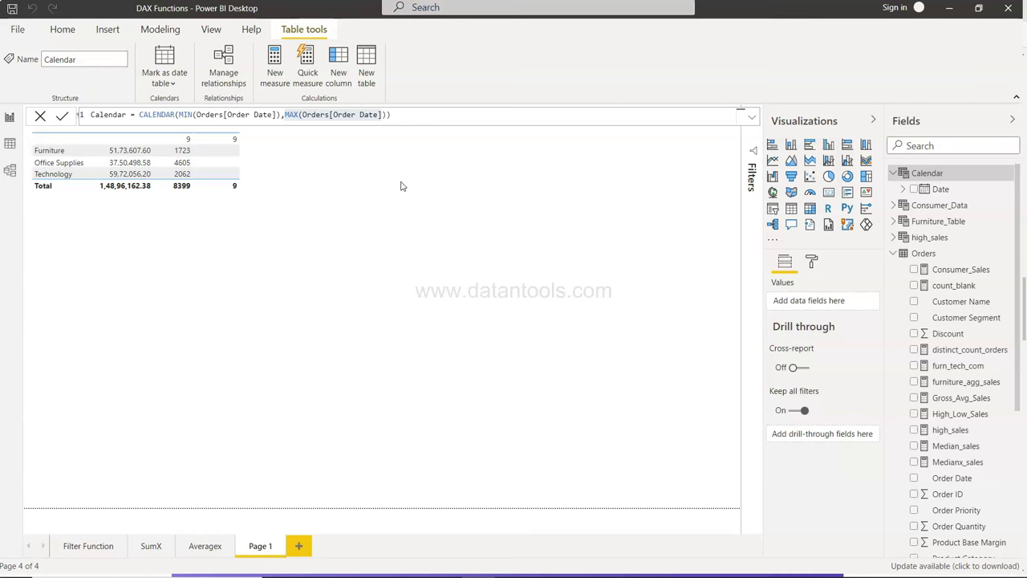
click(427, 212)
Add a new table visual showing the Calendar Date hierarchy with Orders Sales.
click(575, 247)
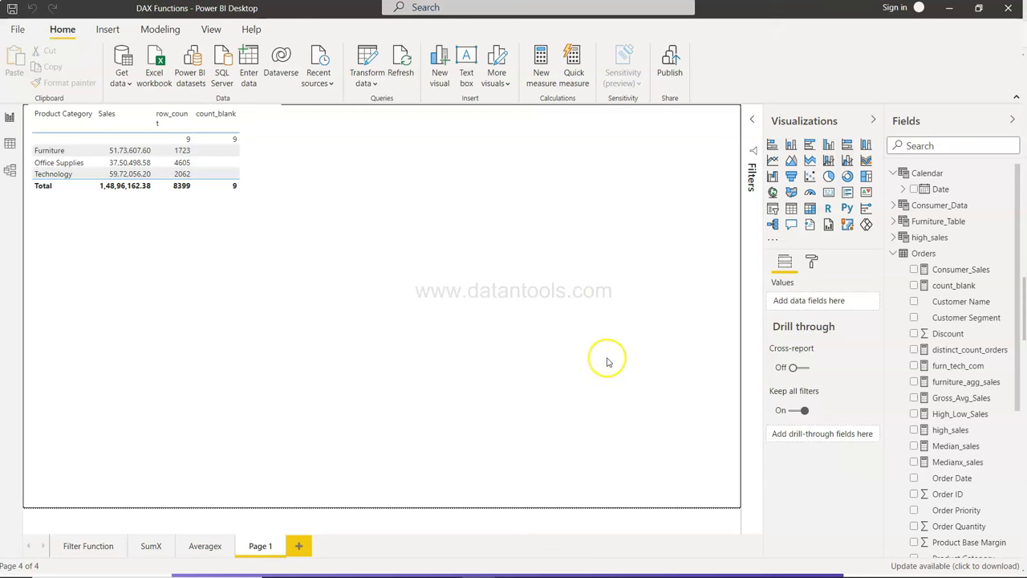
click(790, 209)
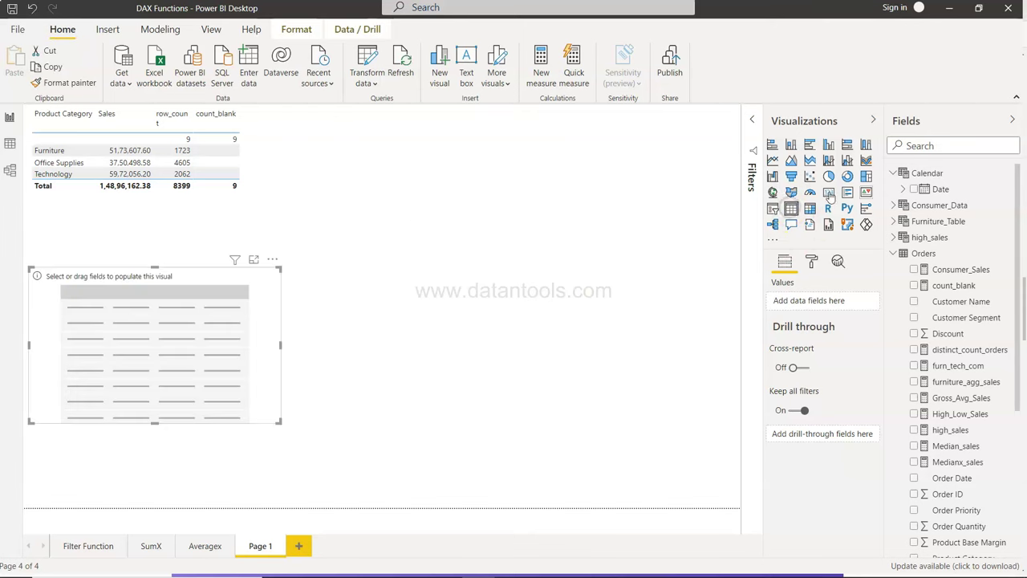
click(913, 189)
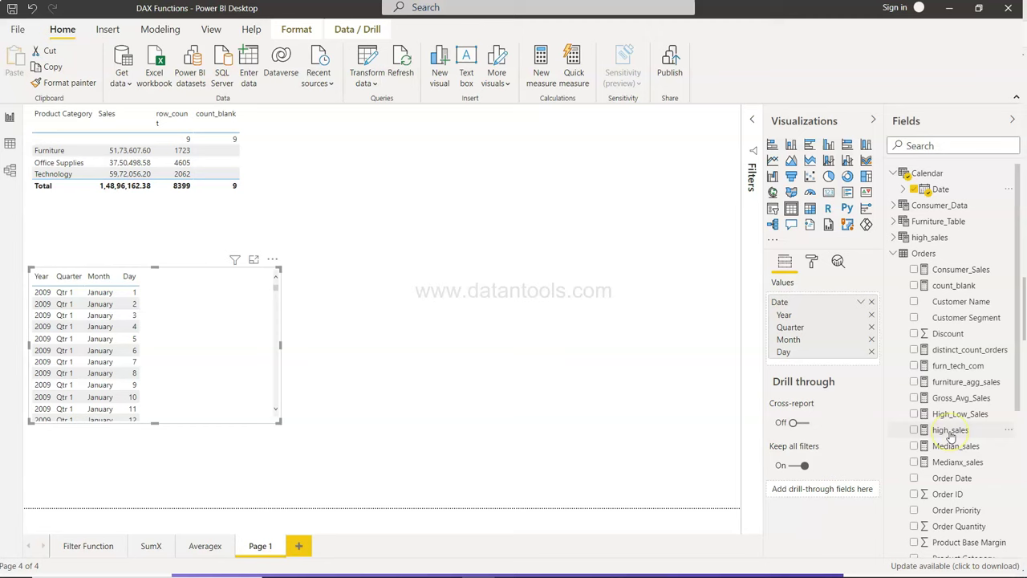
scroll(951, 433, down, 5)
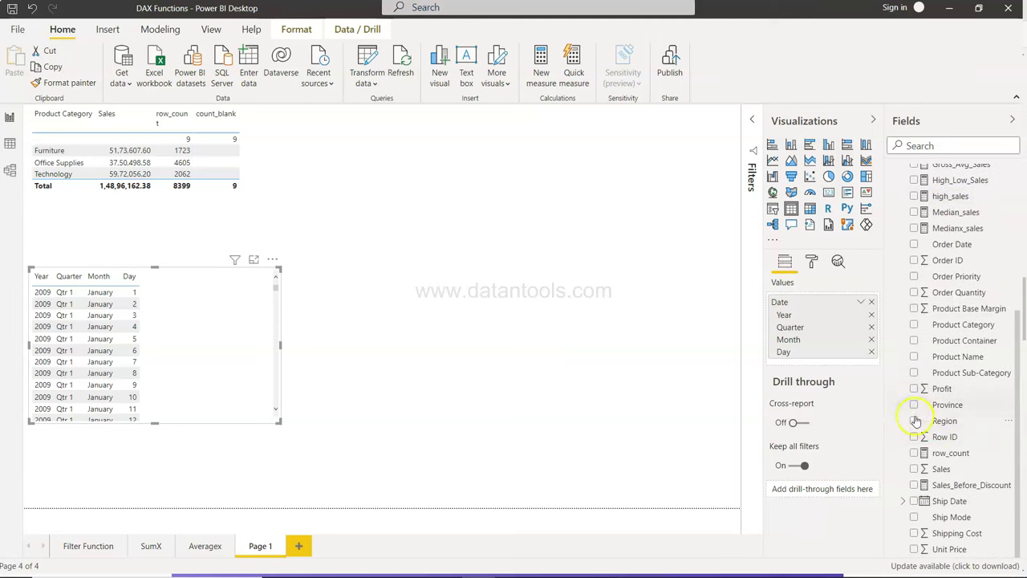
click(914, 472)
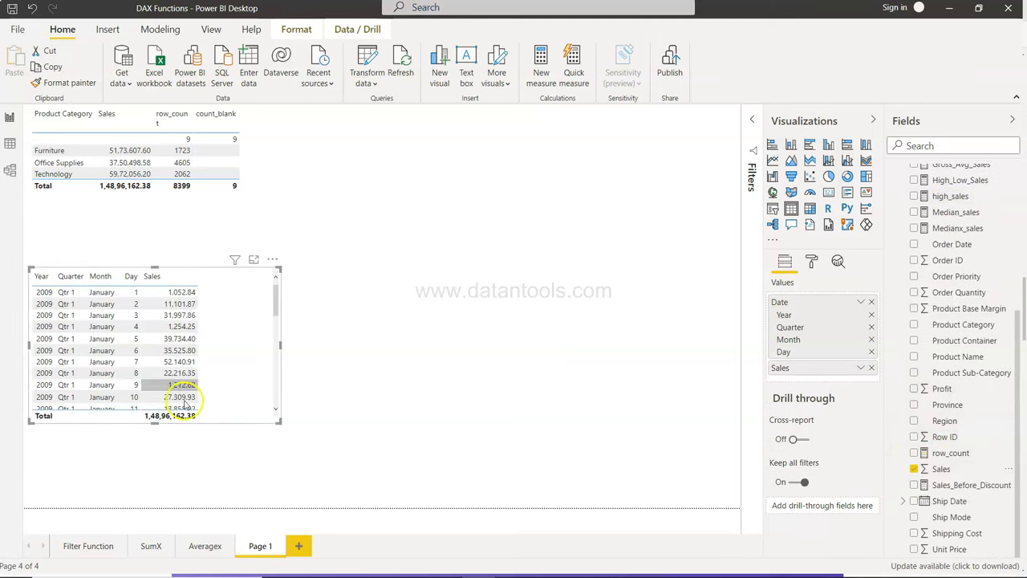
Scroll through the table to review daily Sales from 2009 onward.
scroll(178, 377, down, 3)
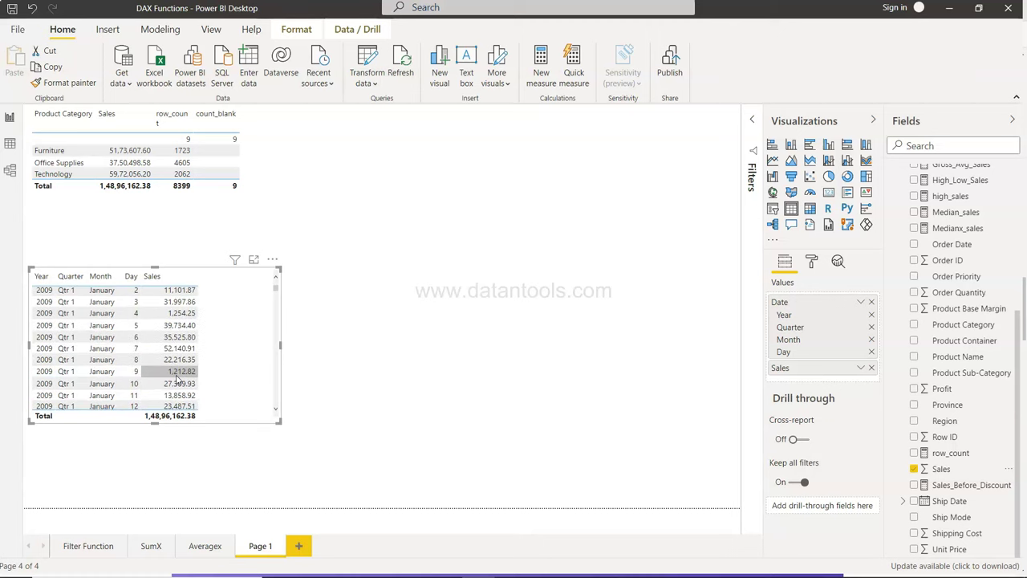
scroll(178, 377, up, 3)
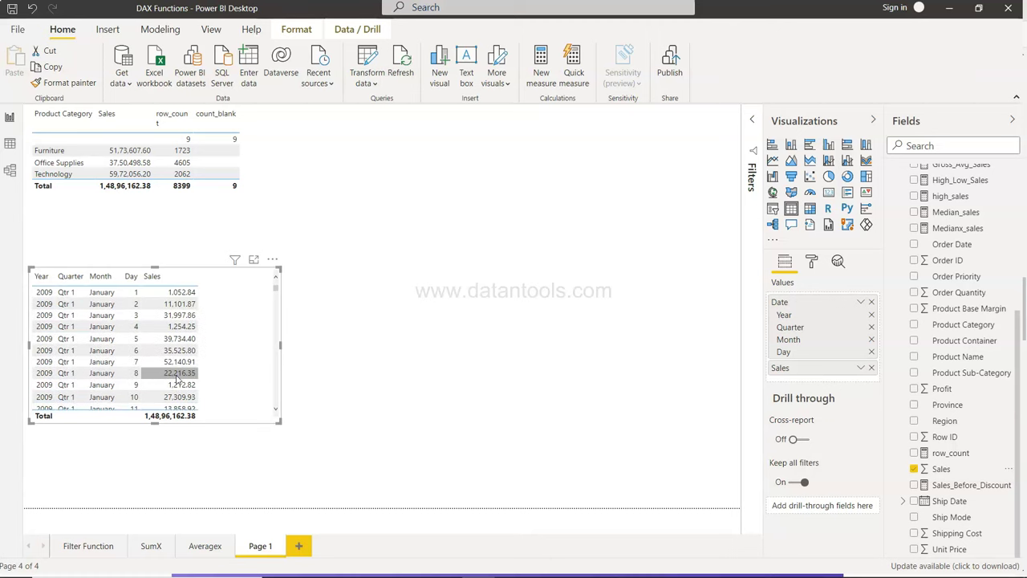
click(48, 363)
scroll(49, 366, down, 20)
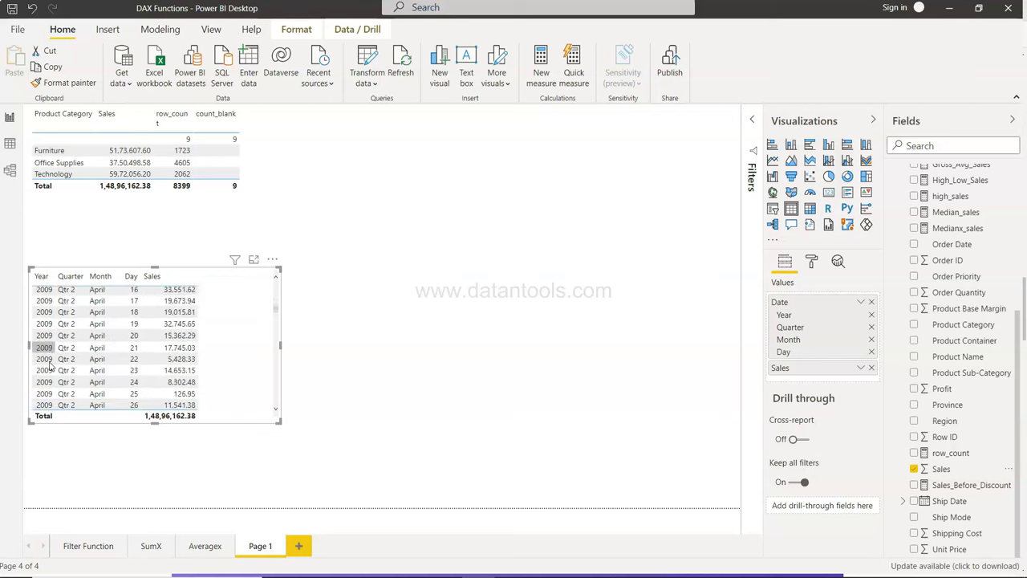
scroll(49, 365, down, 20)
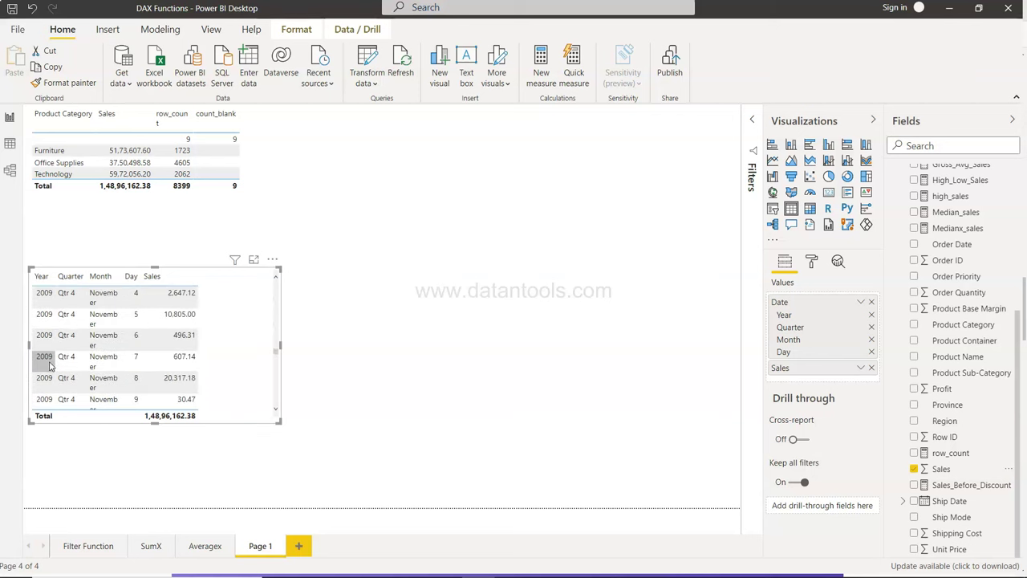
scroll(50, 365, down, 20)
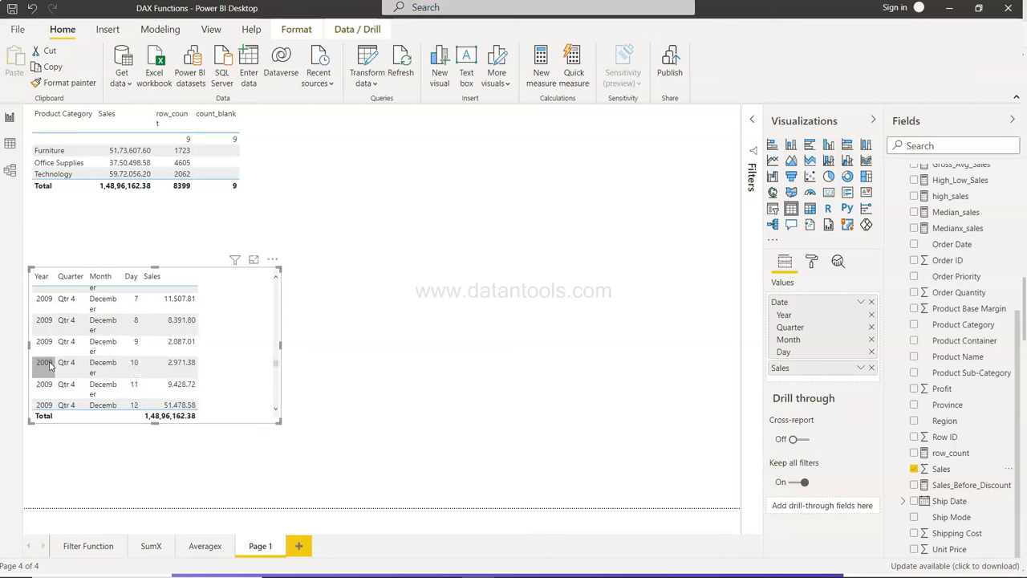
scroll(50, 365, down, 14)
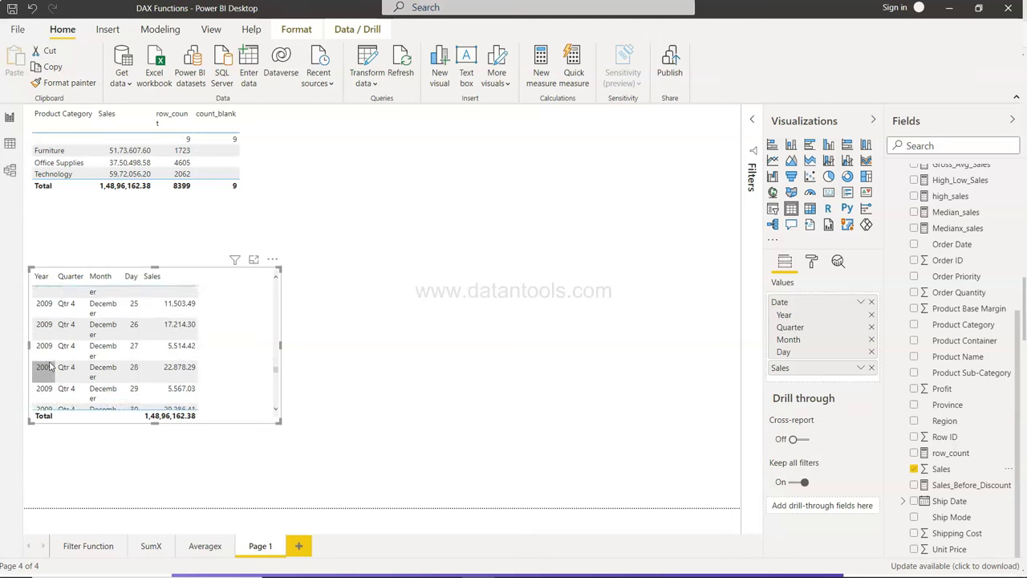
scroll(49, 365, down, 3)
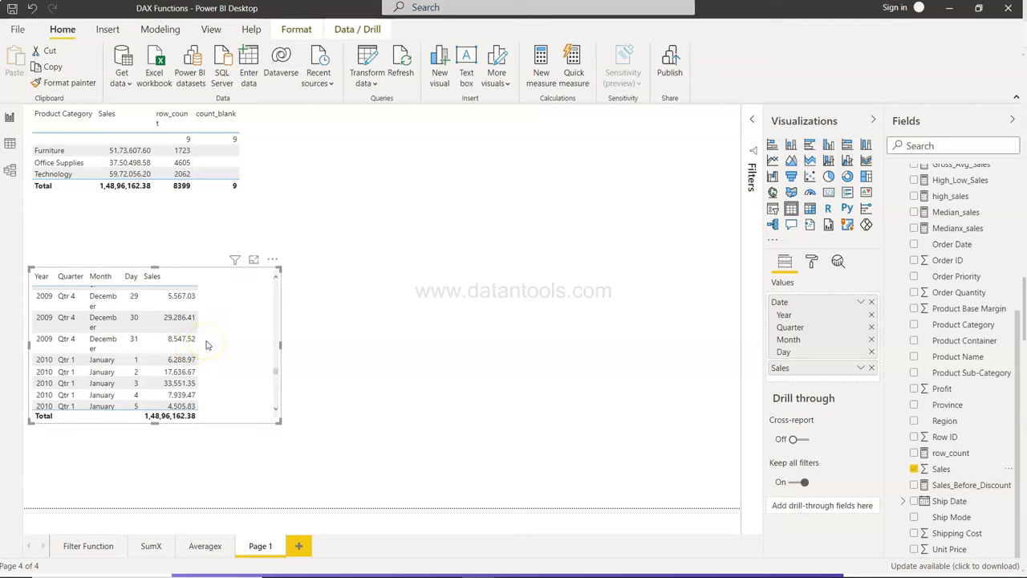
scroll(967, 365, up, 5)
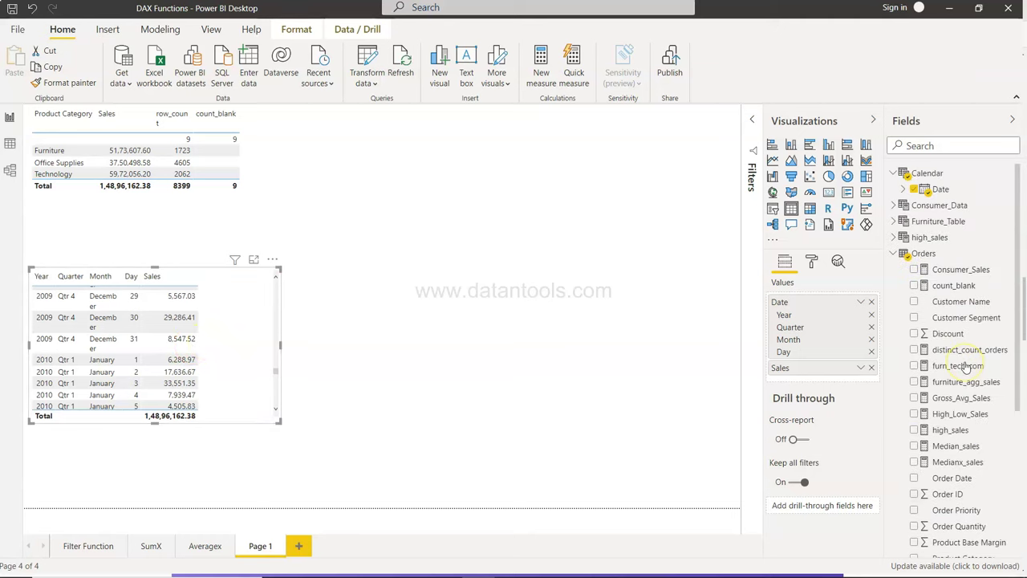
Start a new Orders measure named YTD_Sales using the TOTALYTD function.
click(923, 257)
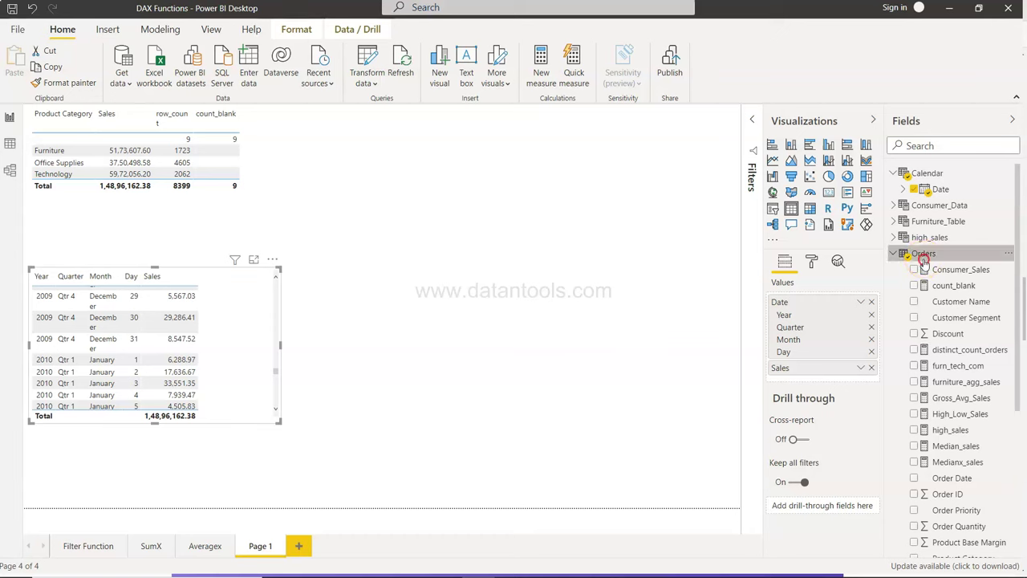
right_click(924, 257)
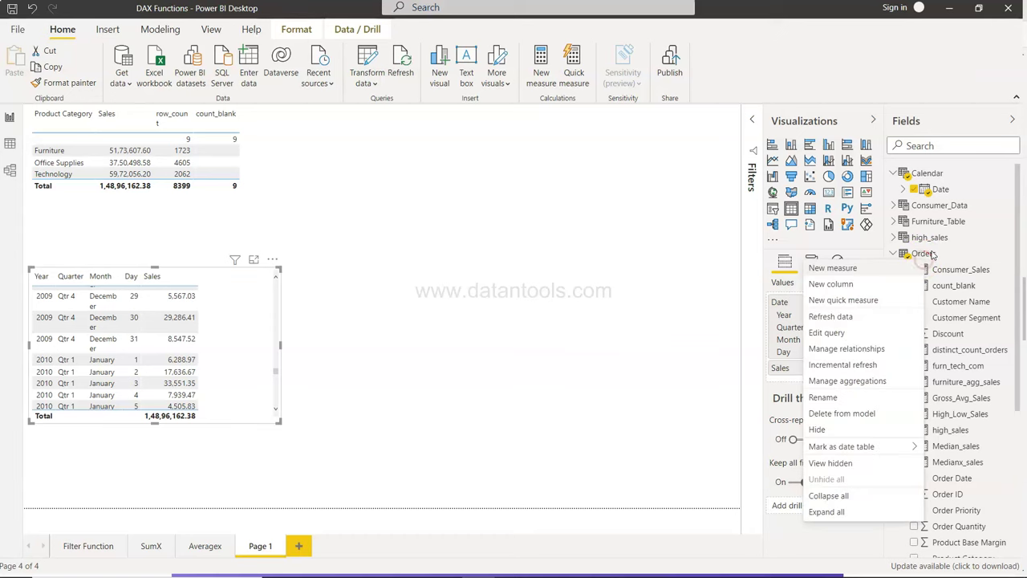
click(905, 255)
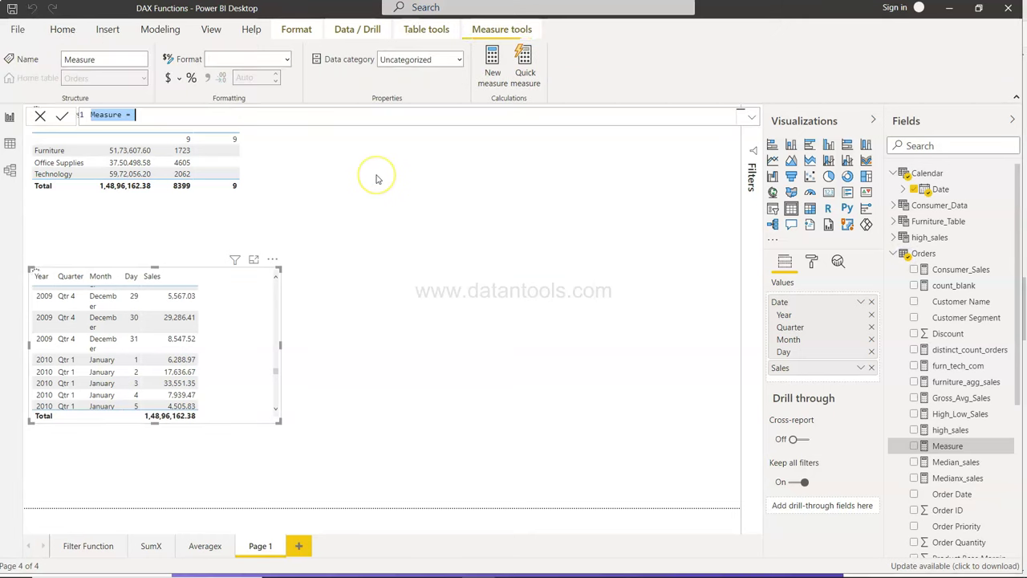
text(Y)
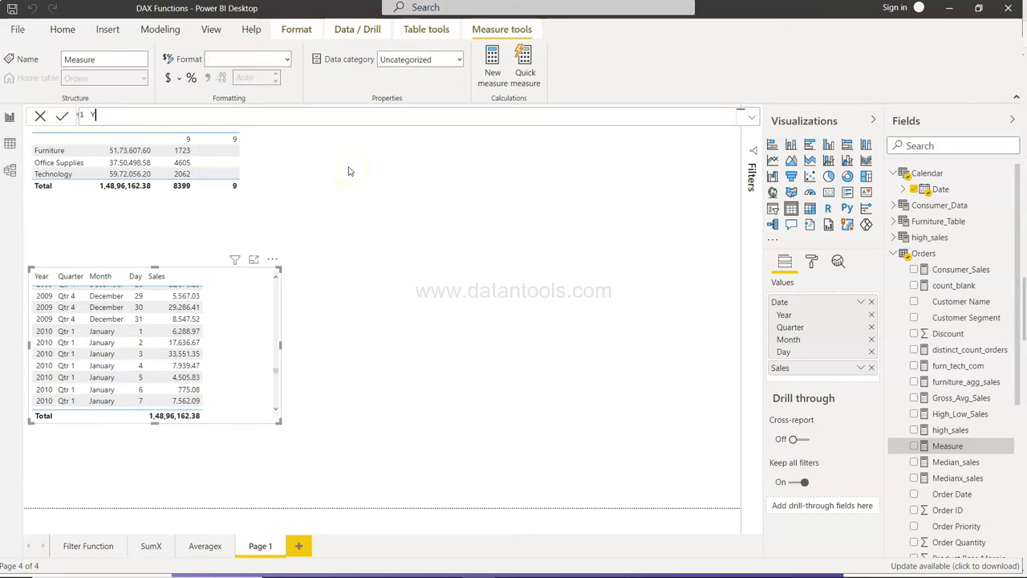
text(TD_Sales =total)
key(Down)
key(Down)
key(Down)
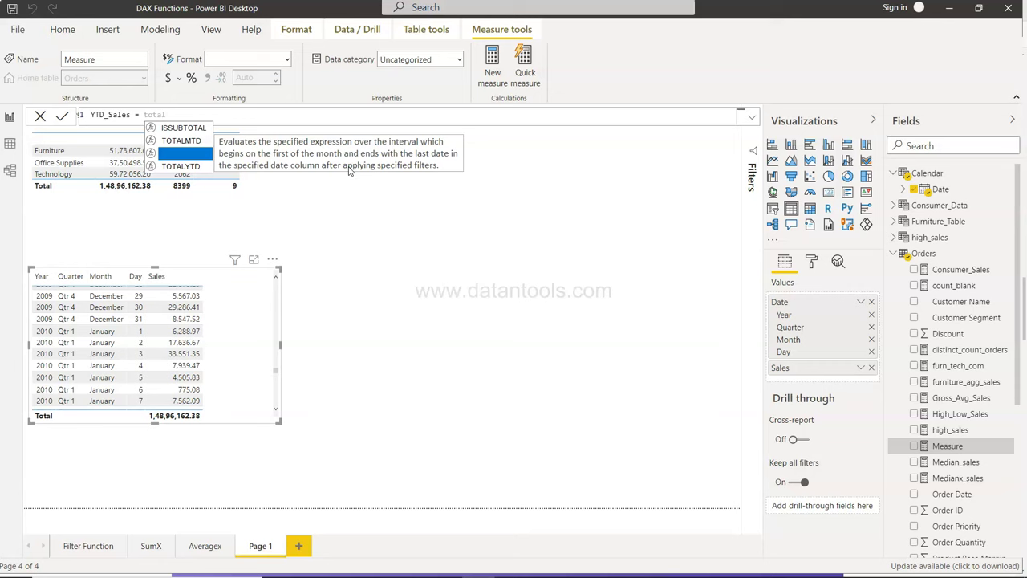
key(Tab)
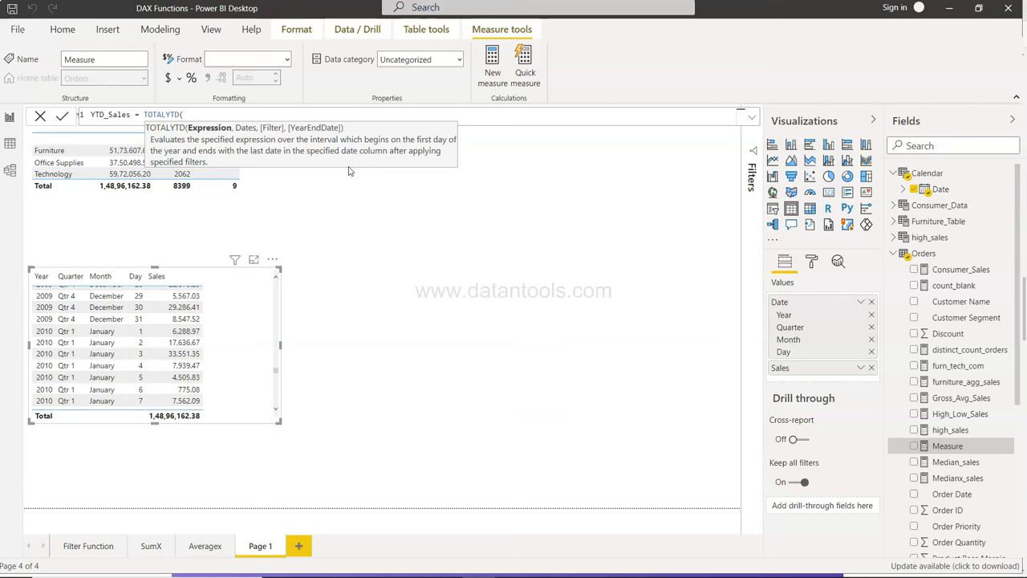
Complete TOTALYTD with SUM(Orders[Sales]) and 'Calendar'[Date], and commit the measure.
text(sum)
key(Tab)
text(SA)
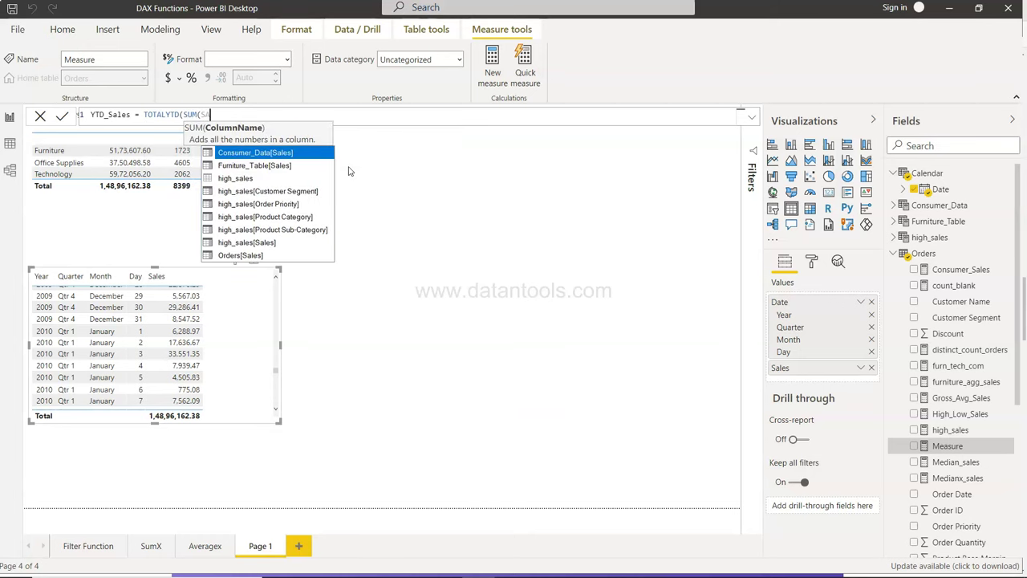
text(le)
key(Down)
key(Down)
key(Down)
key(Down)
key(Down)
key(Down)
key(Down)
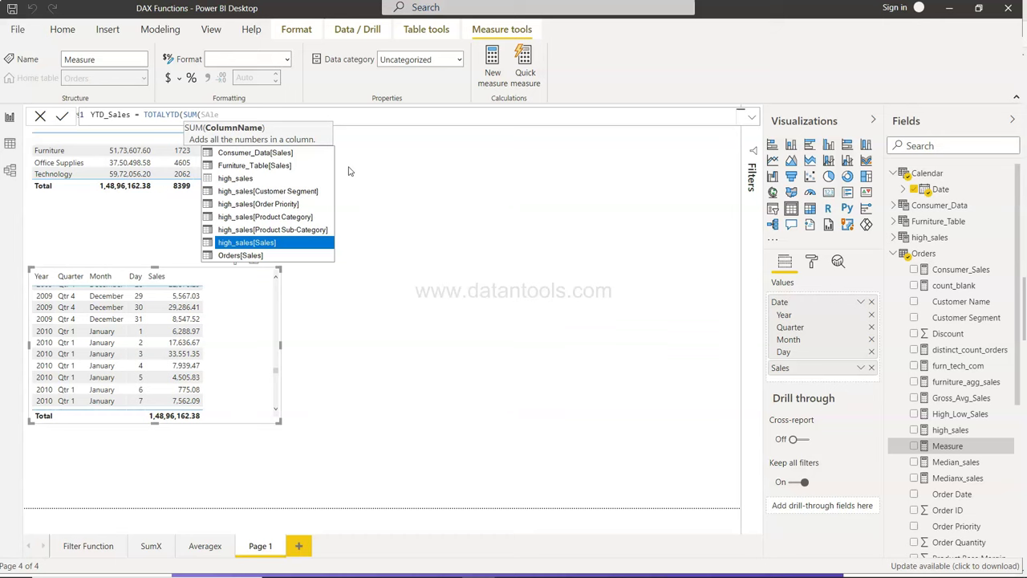
key(Down)
key(Tab)
text())
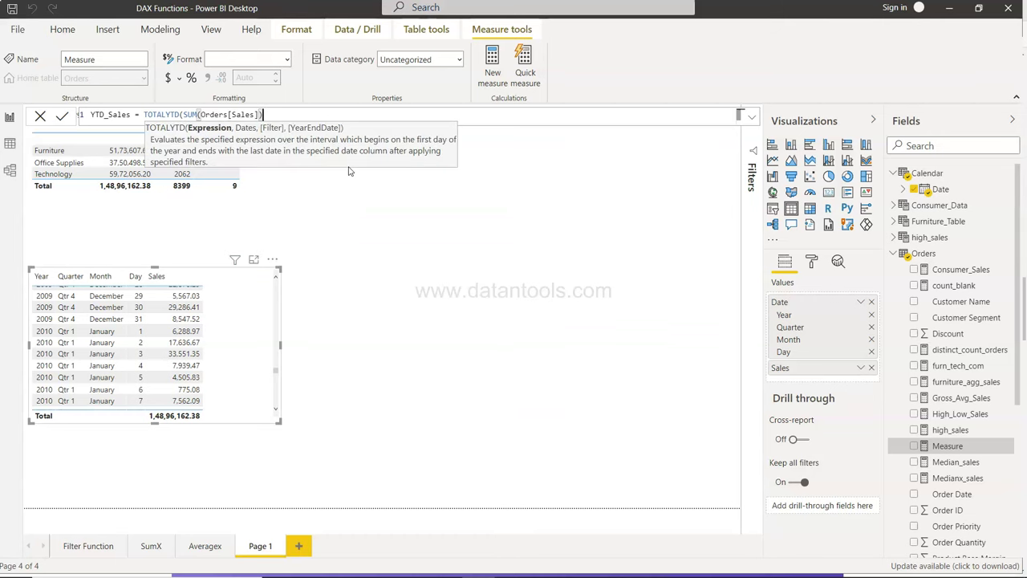
text(,)
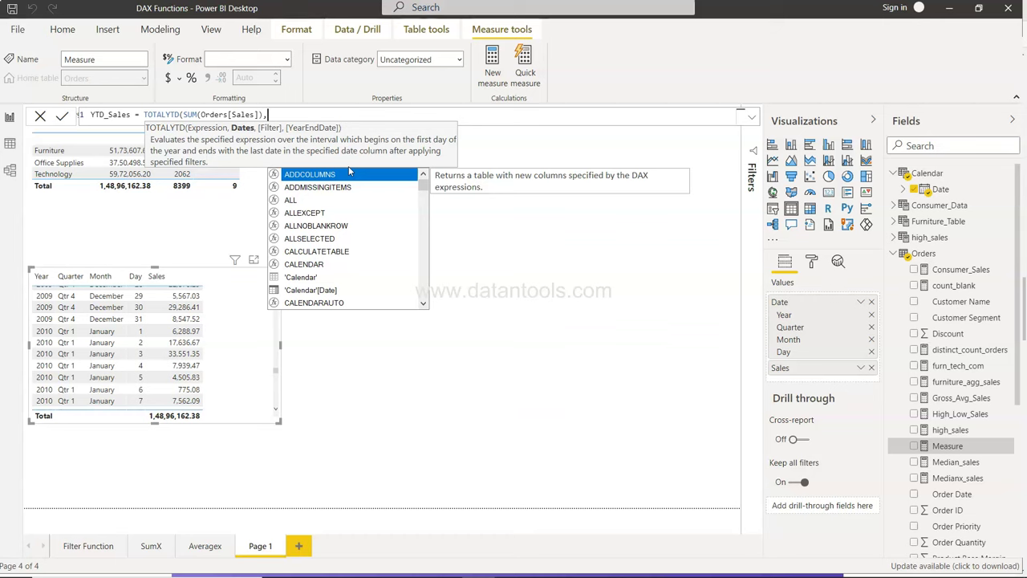
text(date)
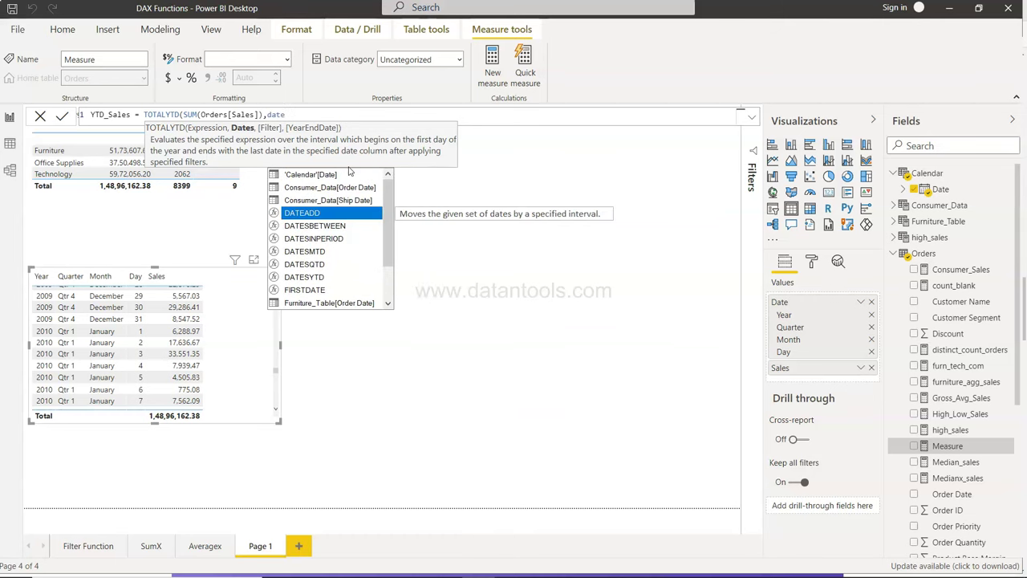
key(Up)
key(Up)
key(Up)
key(Tab)
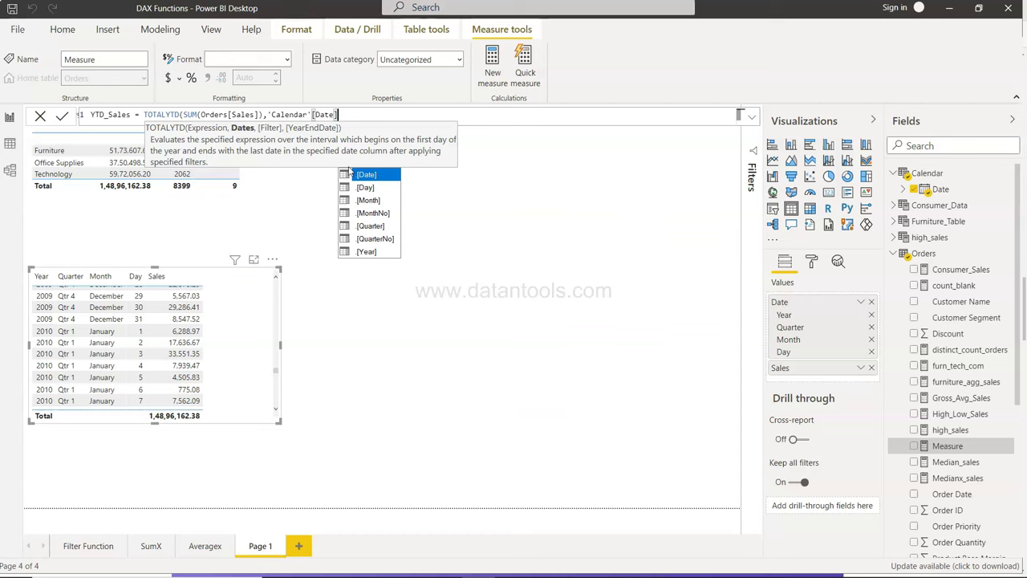
text())
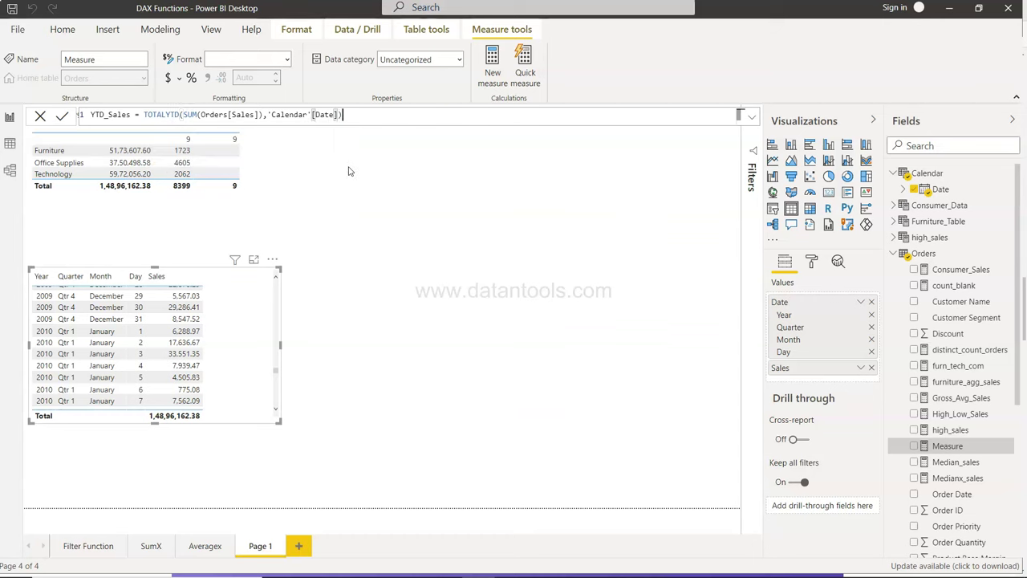
click(62, 116)
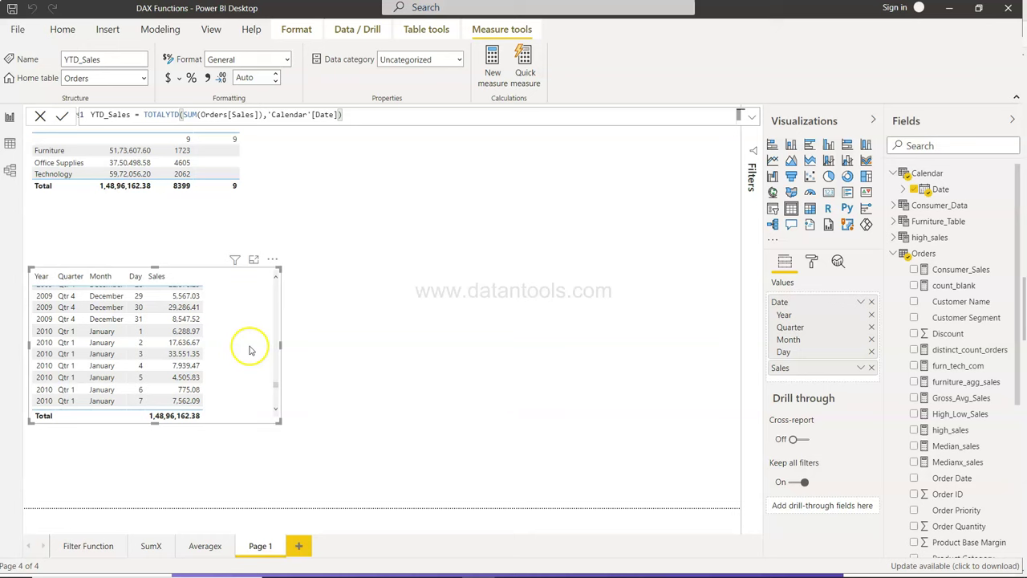
Add YTD_Sales as a table column and enlarge the visual to show more days.
scroll(912, 456, down, 5)
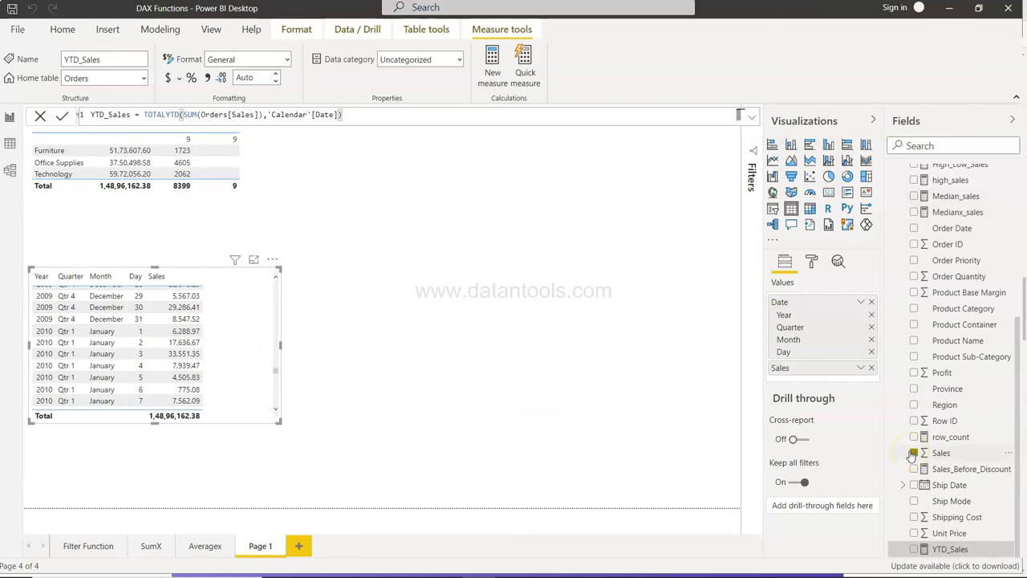
click(913, 550)
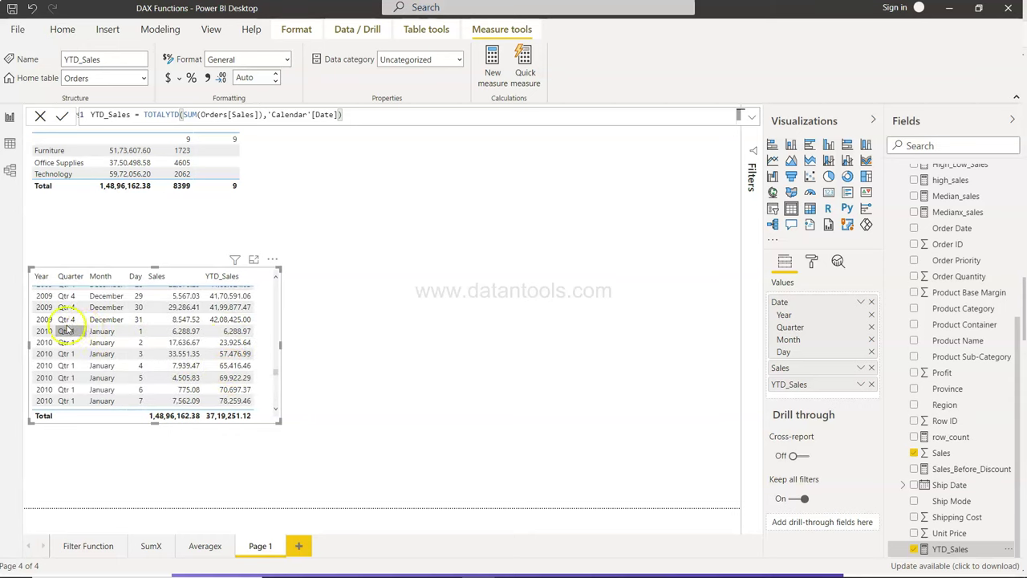
drag(155, 423, 154, 497)
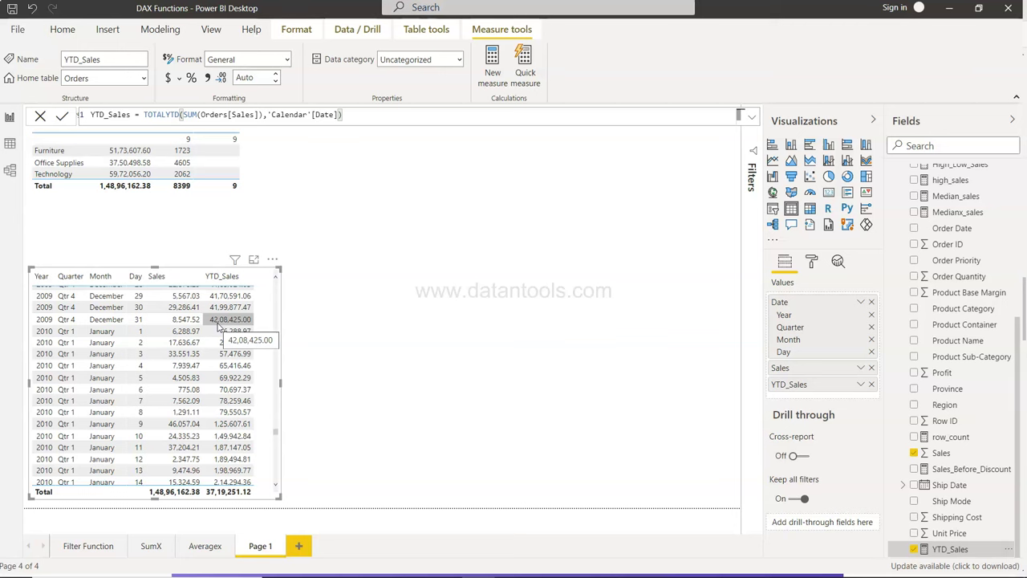
scroll(217, 325, up, 4)
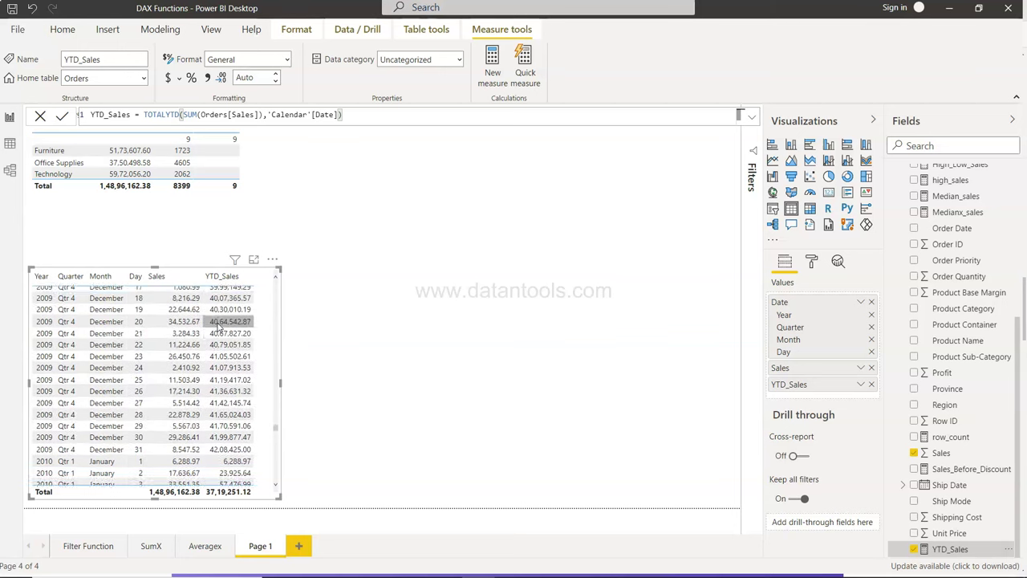
scroll(218, 325, up, 3)
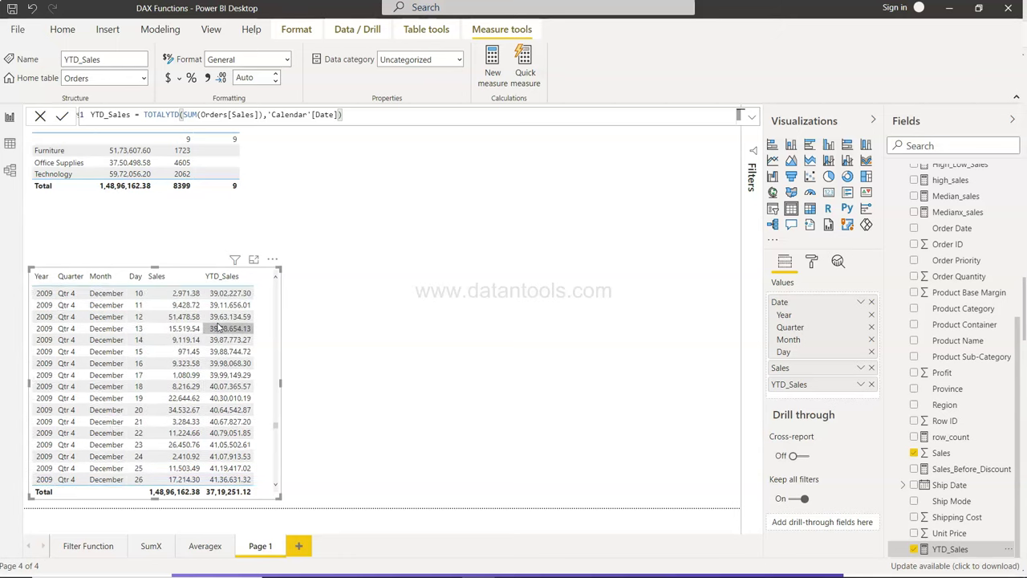
scroll(218, 325, up, 5)
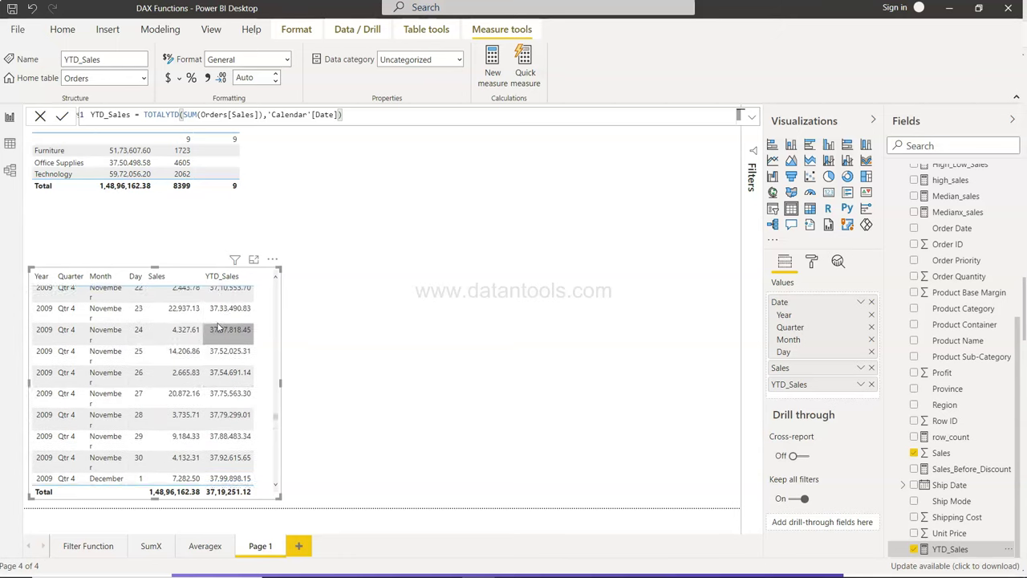
scroll(217, 325, up, 3)
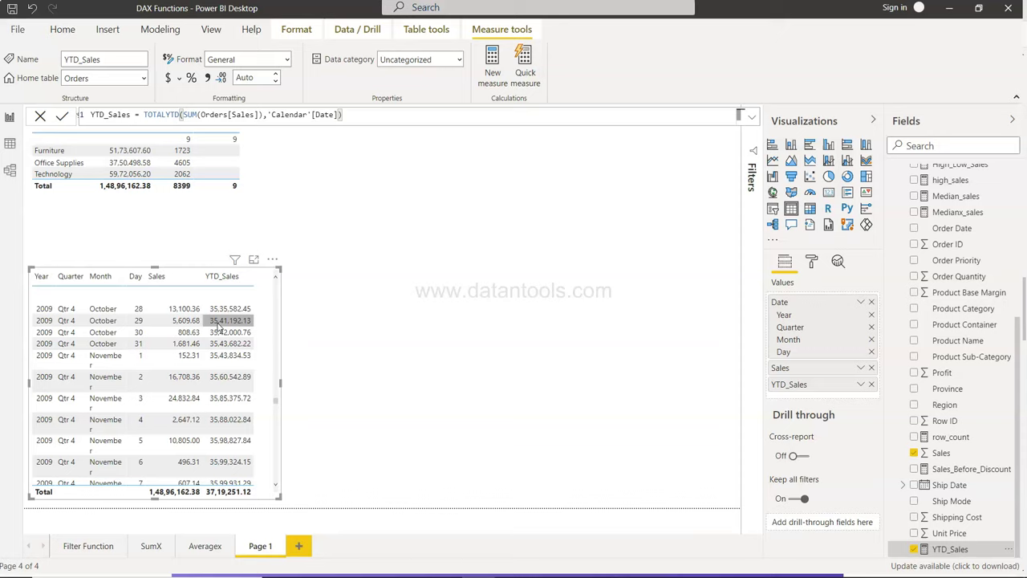
scroll(219, 325, up, 20)
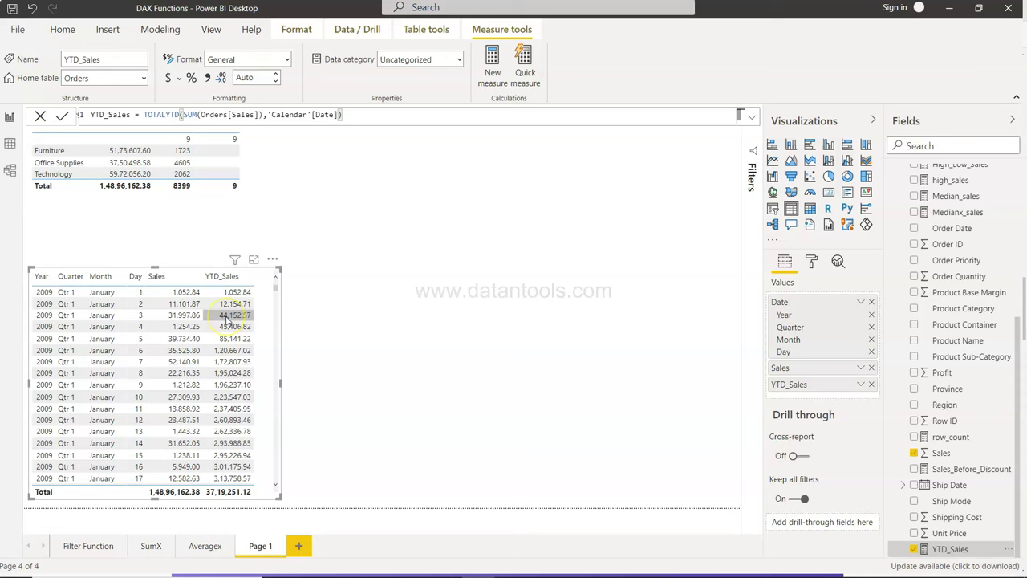
scroll(228, 319, down, 2)
scroll(227, 320, down, 8)
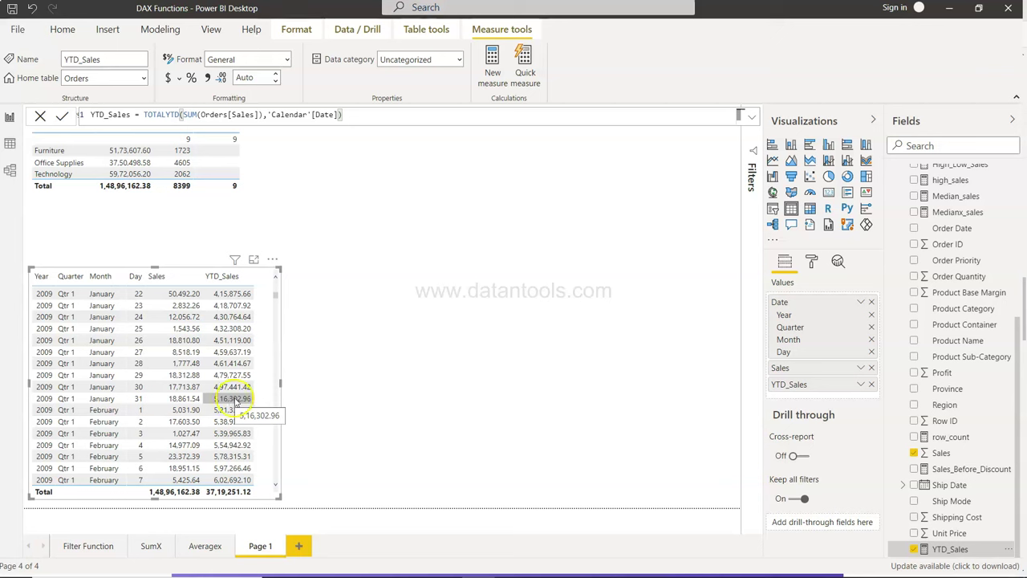
scroll(243, 403, down, 10)
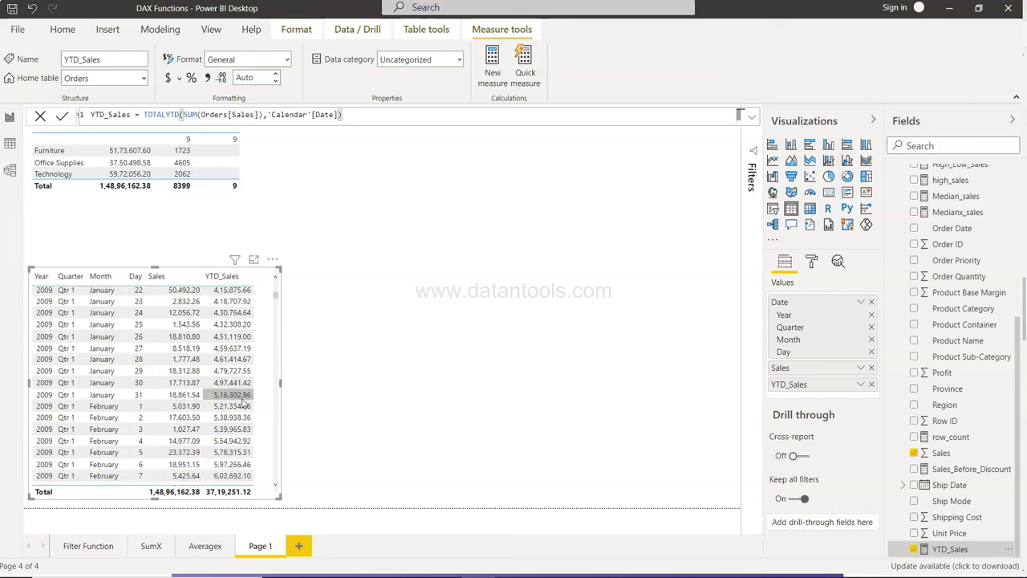
scroll(243, 403, down, 10)
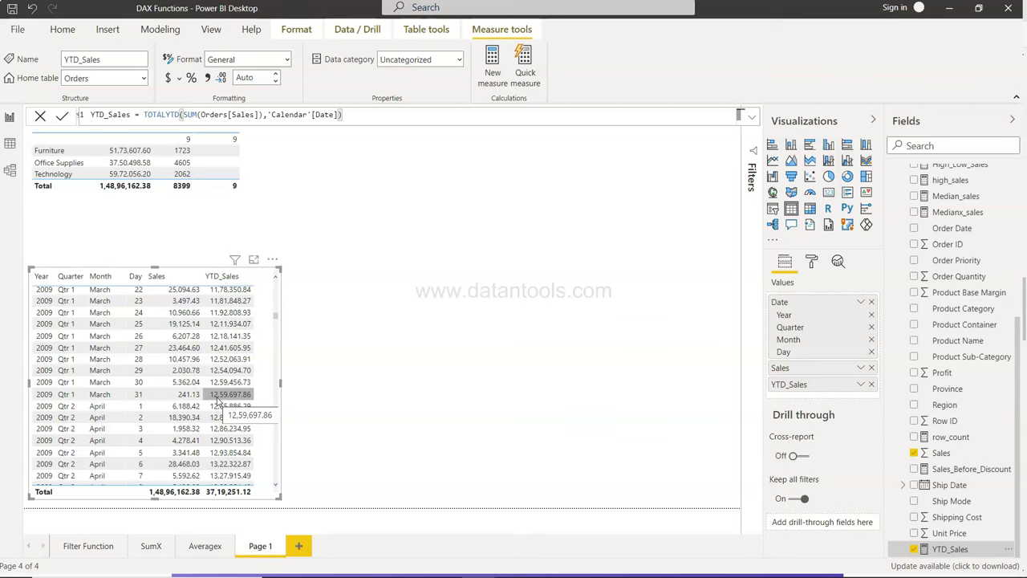
scroll(217, 402, down, 20)
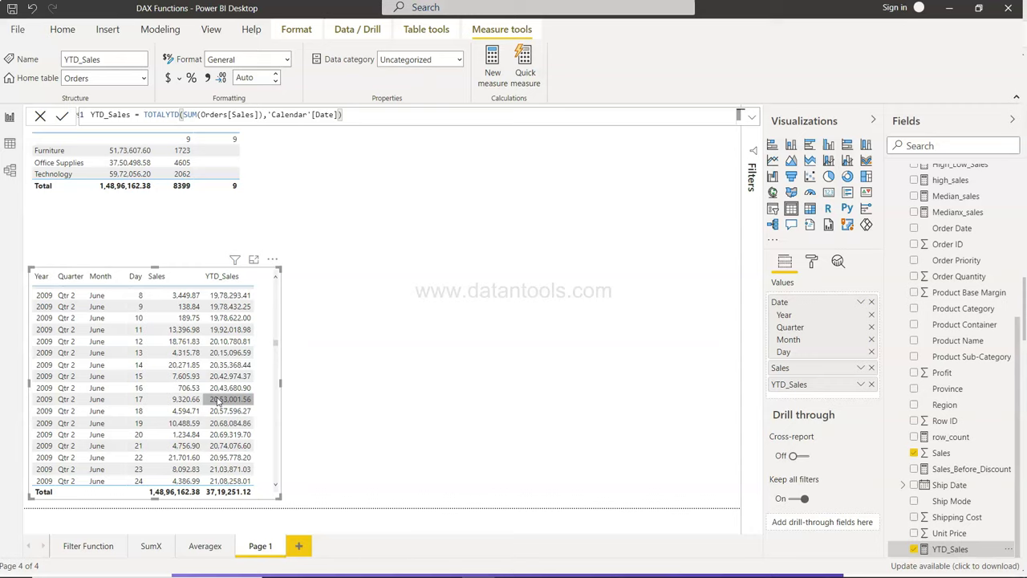
scroll(217, 402, down, 20)
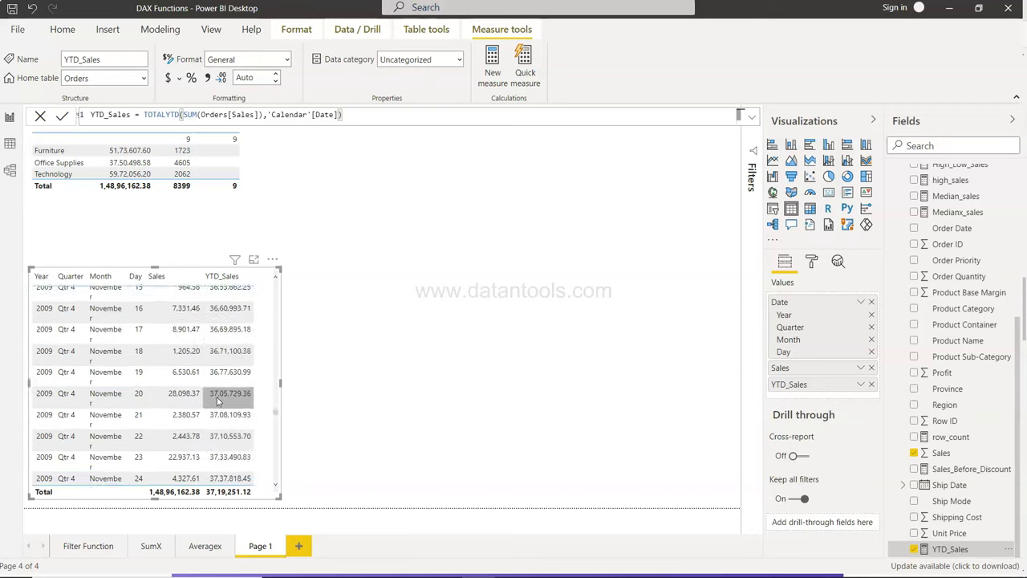
scroll(217, 401, down, 9)
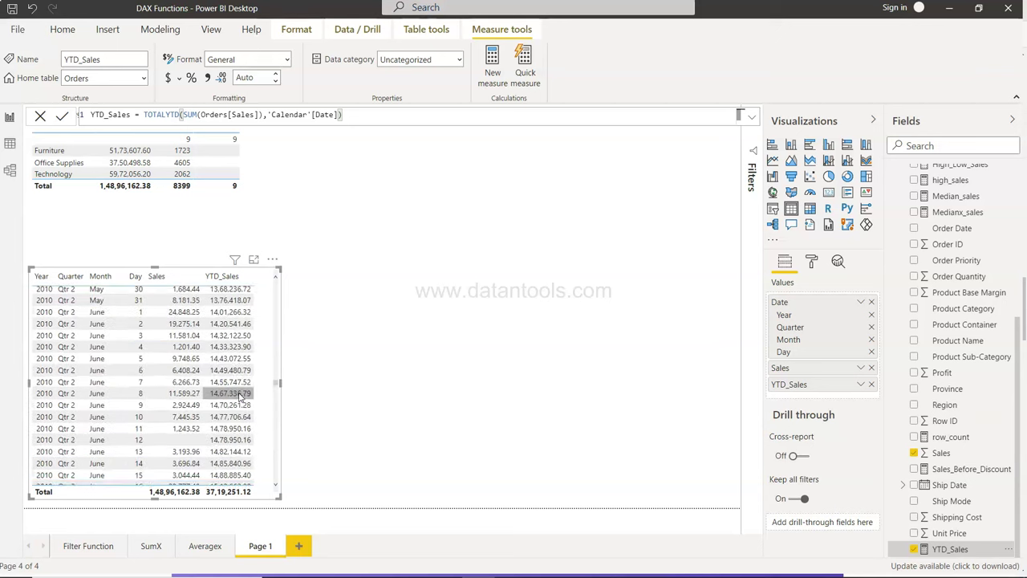
scroll(239, 396, down, 20)
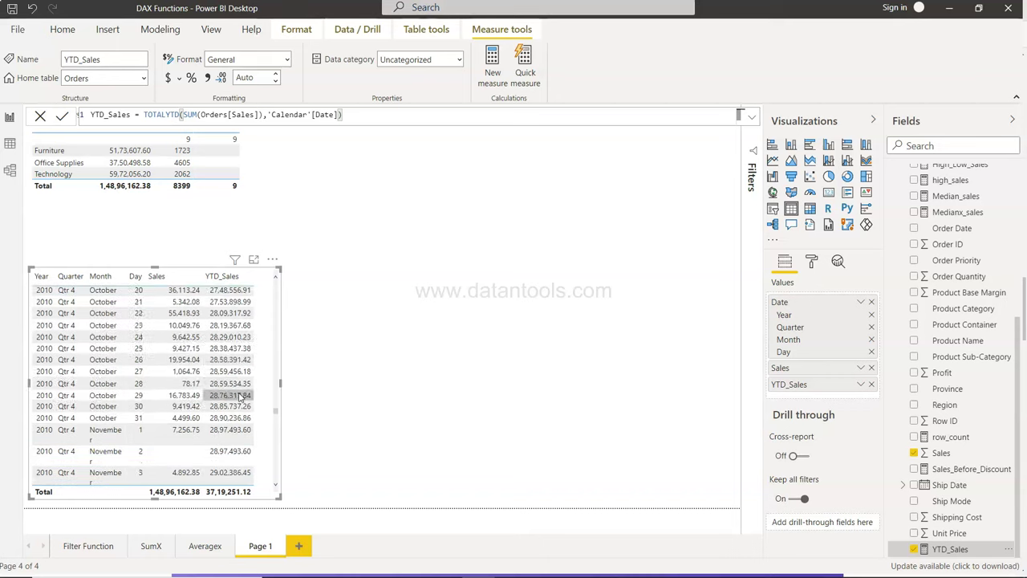
scroll(239, 396, down, 10)
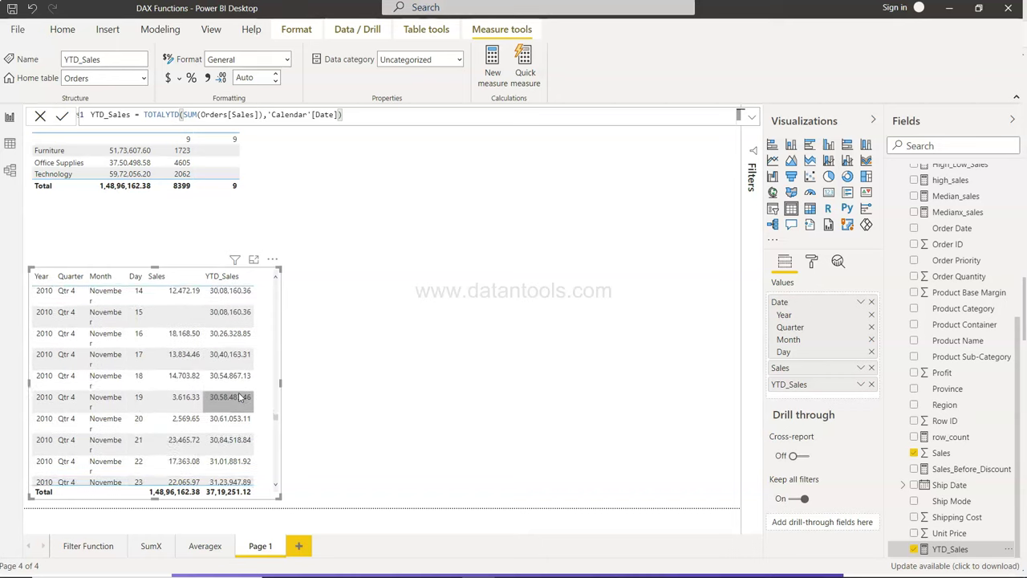
scroll(239, 395, down, 15)
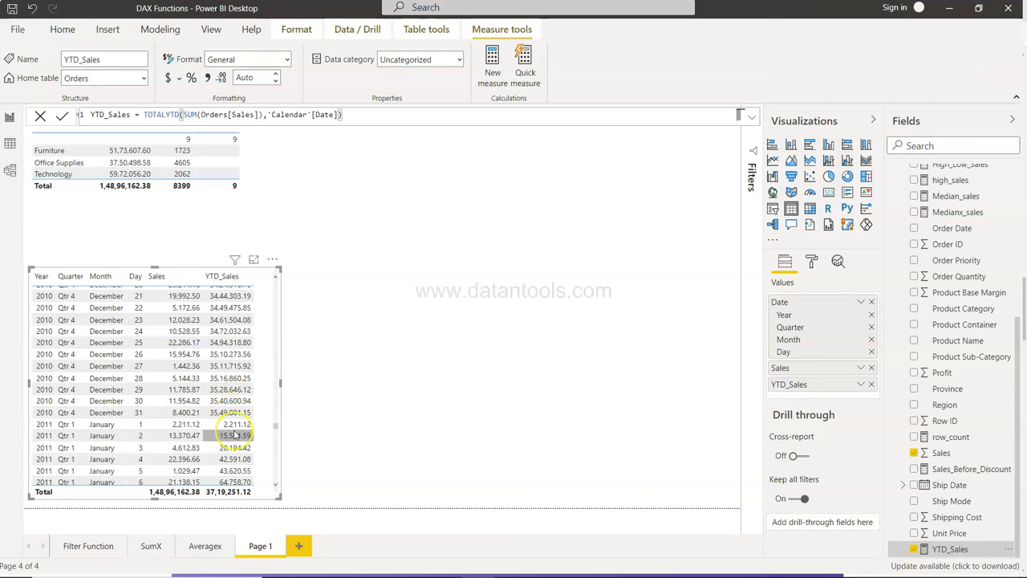
scroll(236, 434, down, 20)
scroll(236, 434, down, 3)
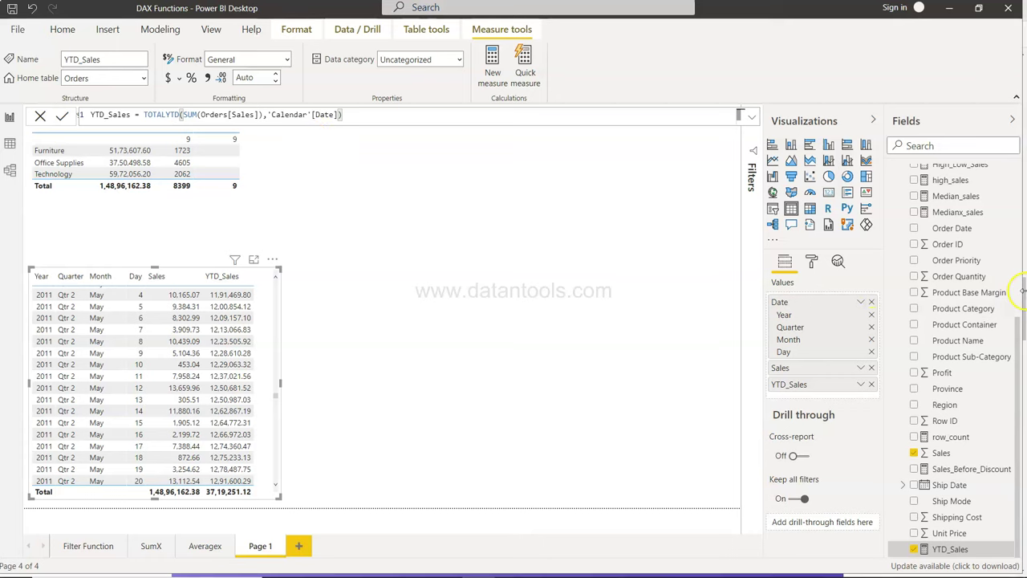
scroll(975, 269, up, 5)
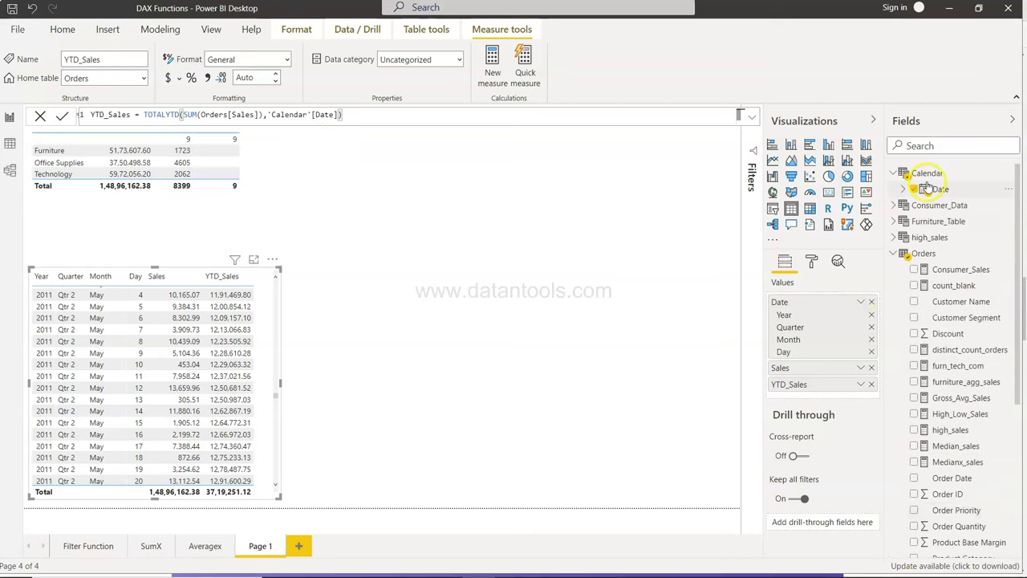
click(10, 170)
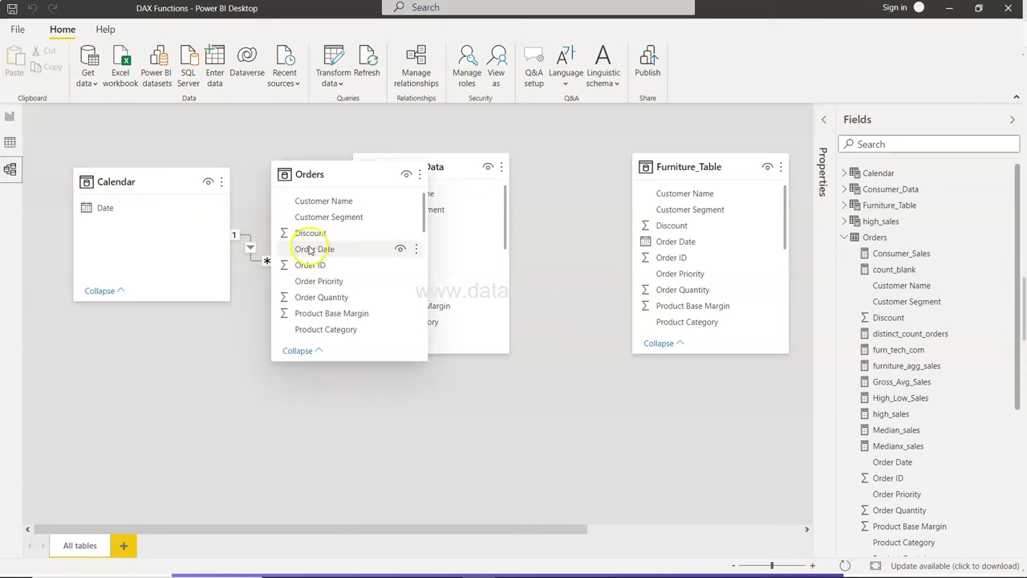
click(9, 118)
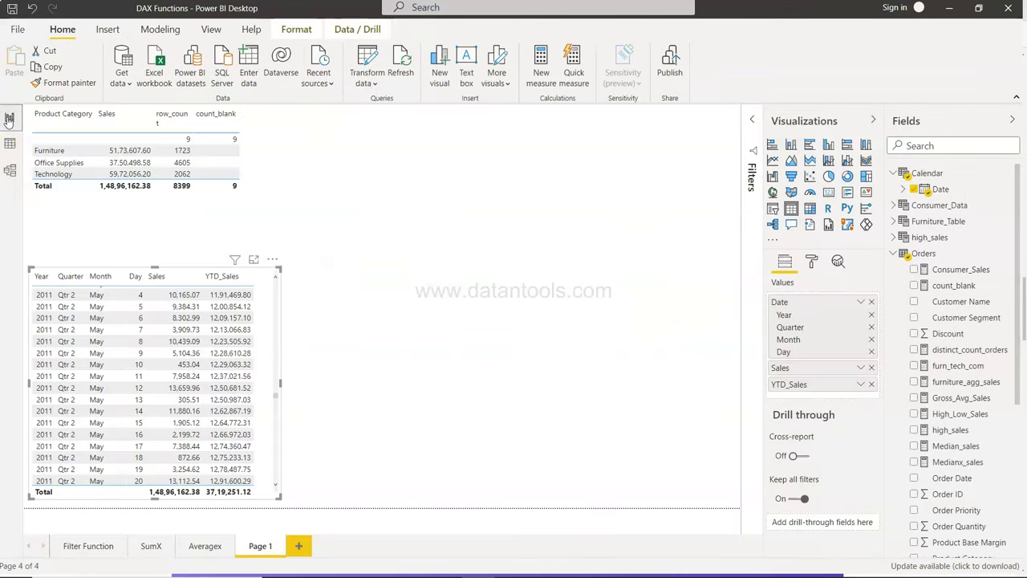